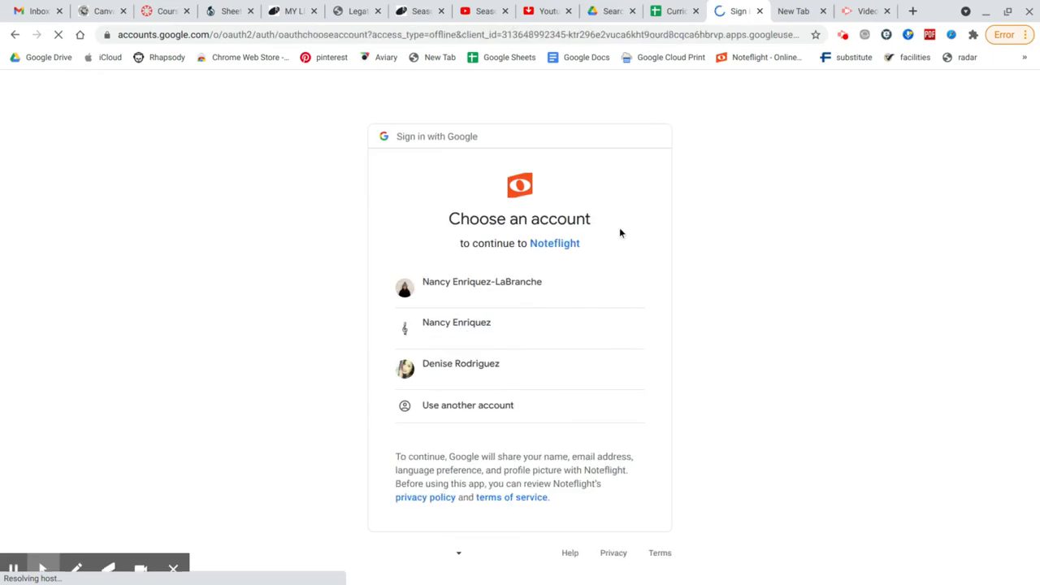
Sign in to Noteflight with an existing Google account and delete the topmost Notable Notes score from My Scores.
click(475, 343)
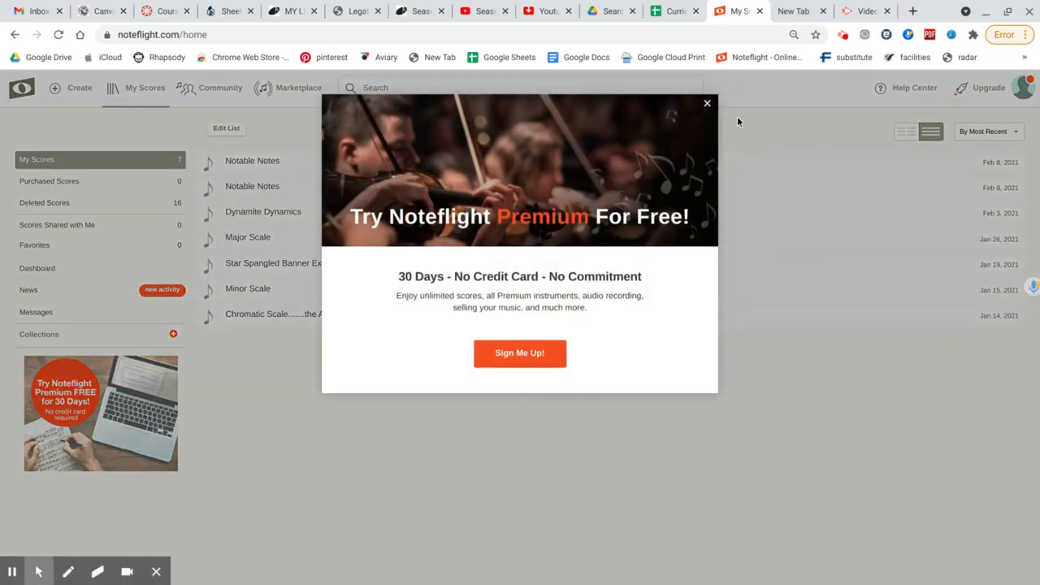
click(707, 104)
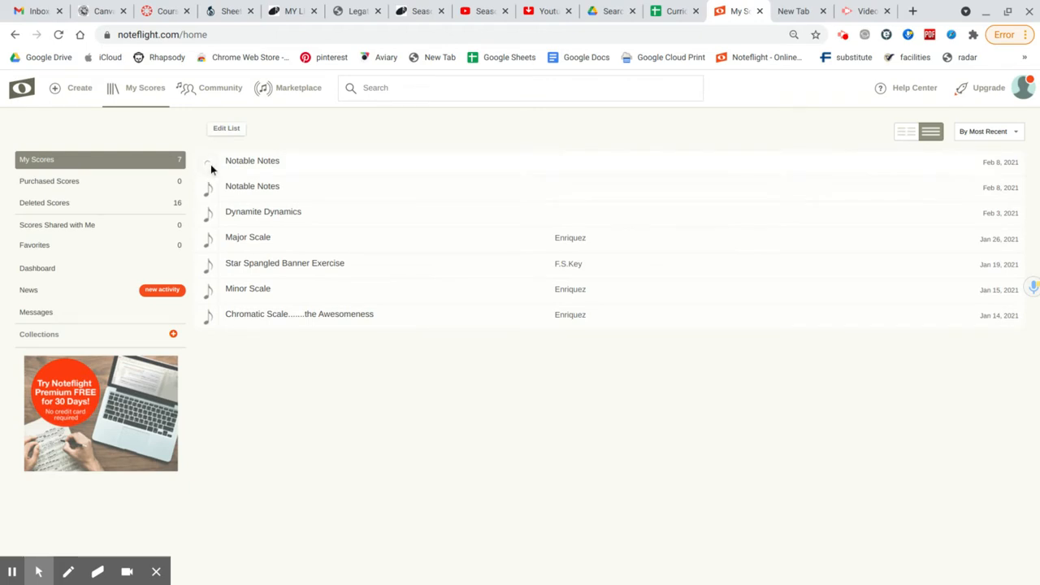
click(208, 163)
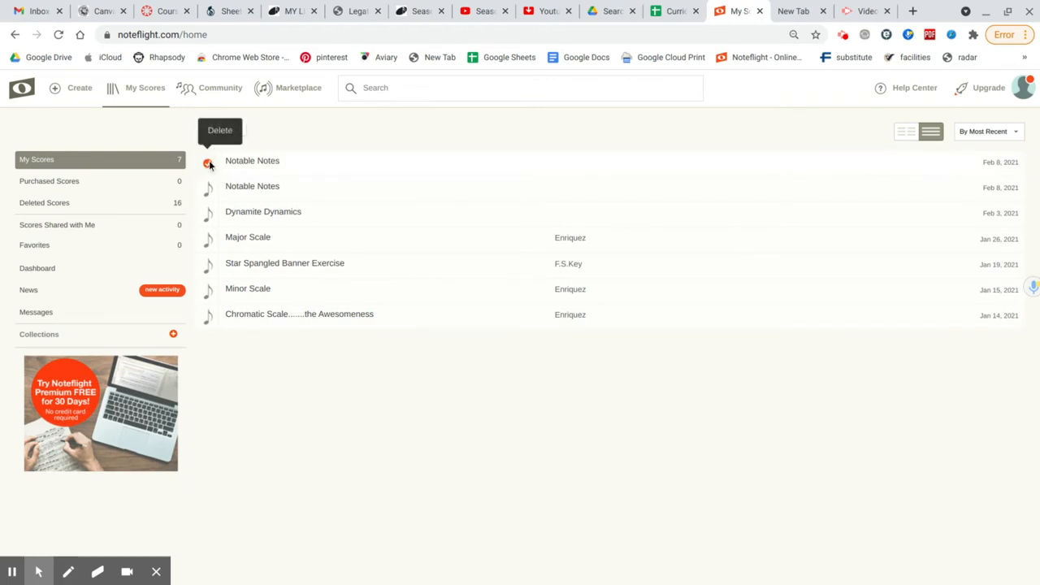
click(220, 131)
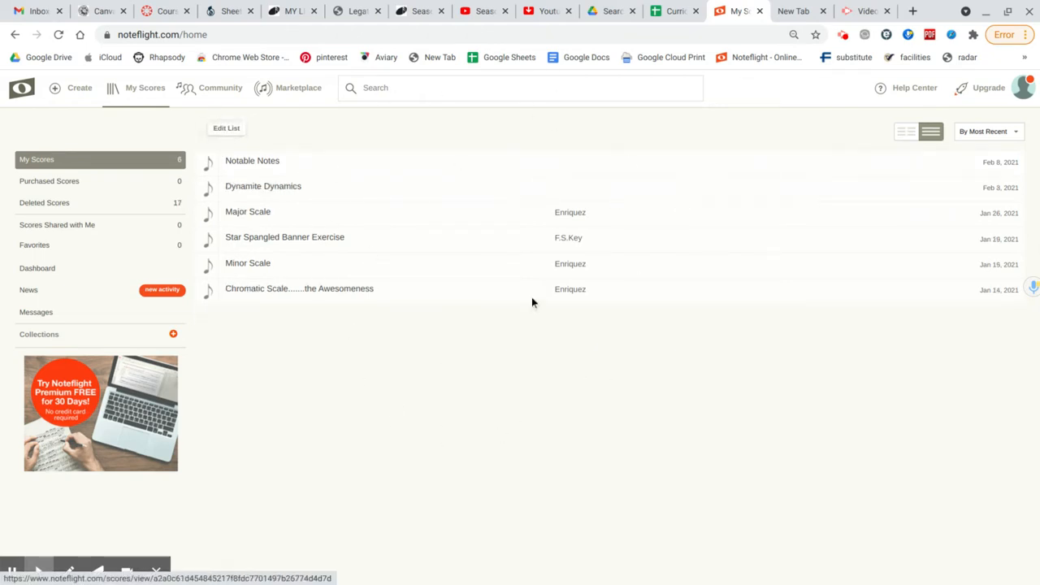
Search the public scores for "notes and stuff" and open the score Notes and Stuff- READ THE DIRECTIONS.
click(461, 93)
text(notes and s)
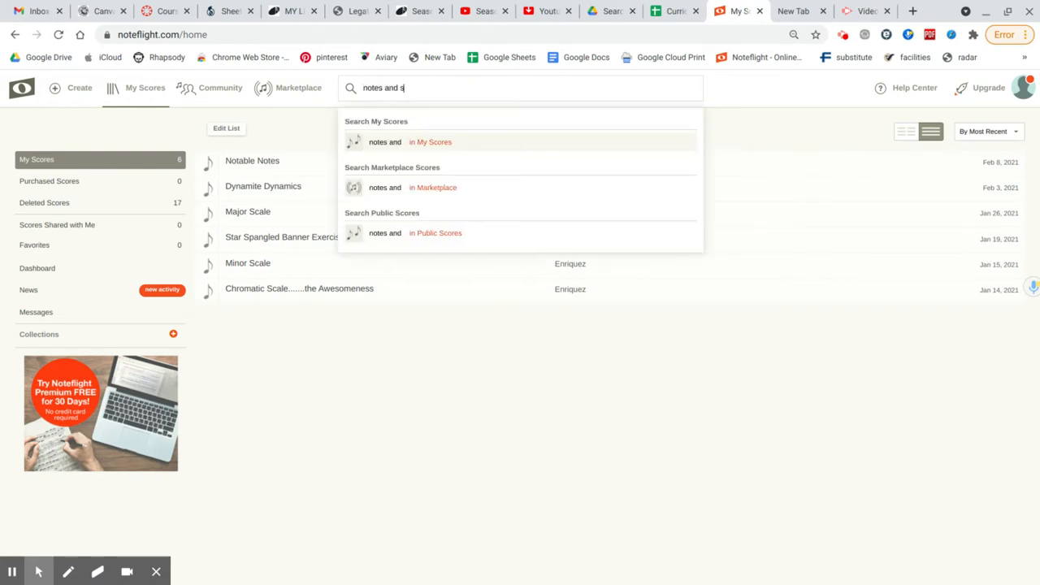
text(tu)
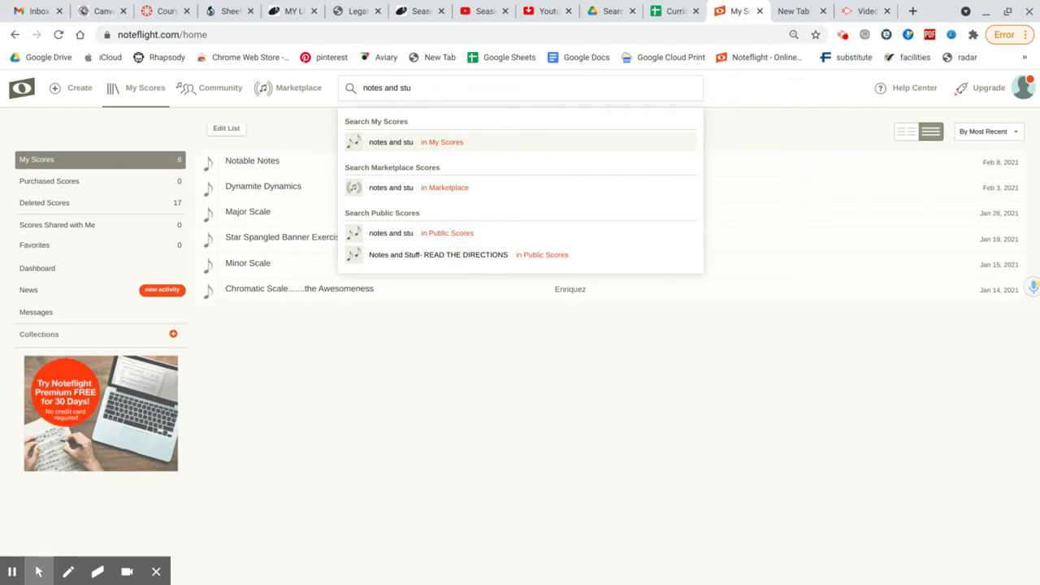
text(ff)
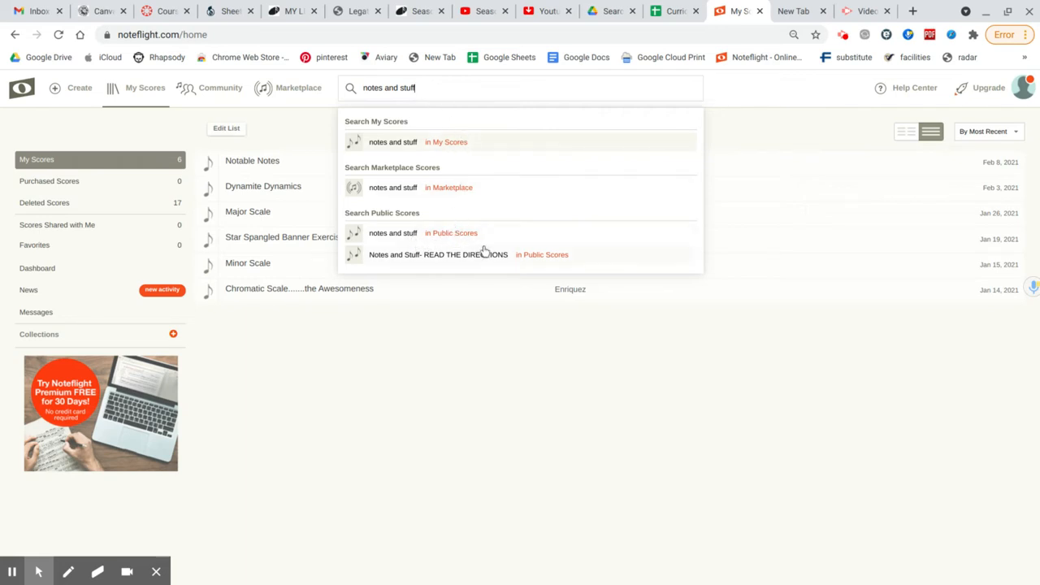
click(438, 255)
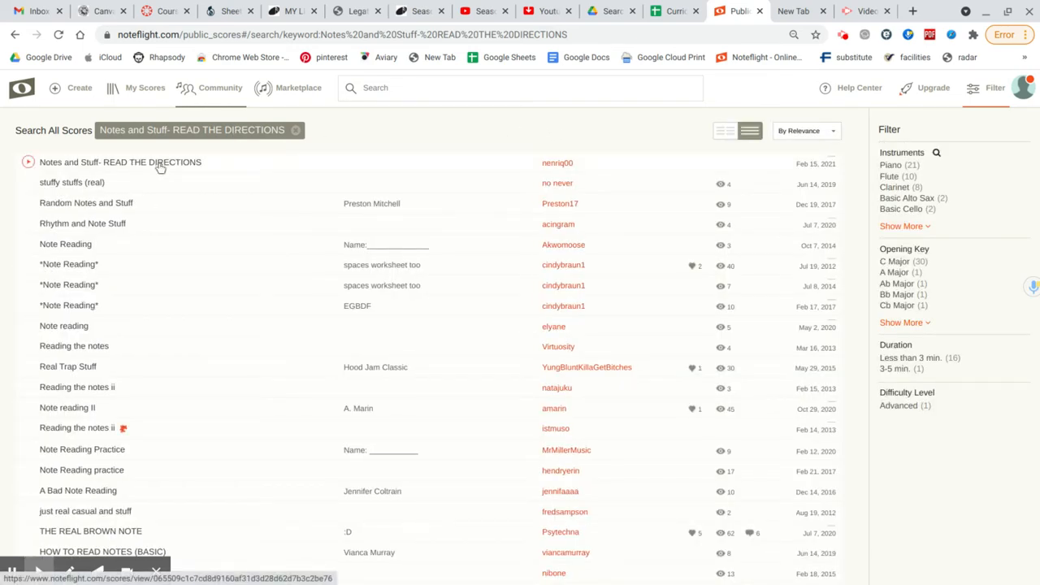
click(73, 166)
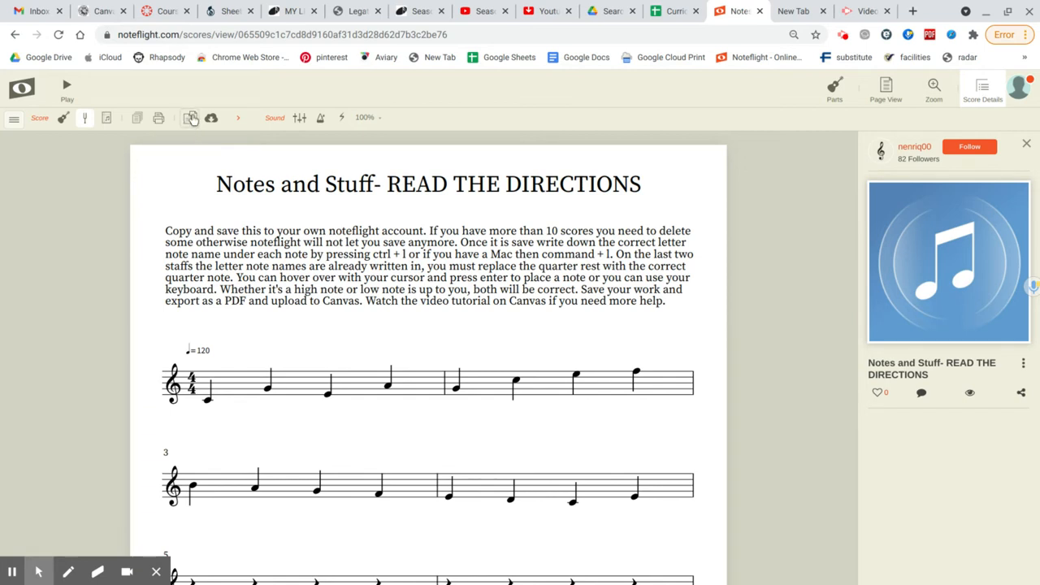
click(12, 122)
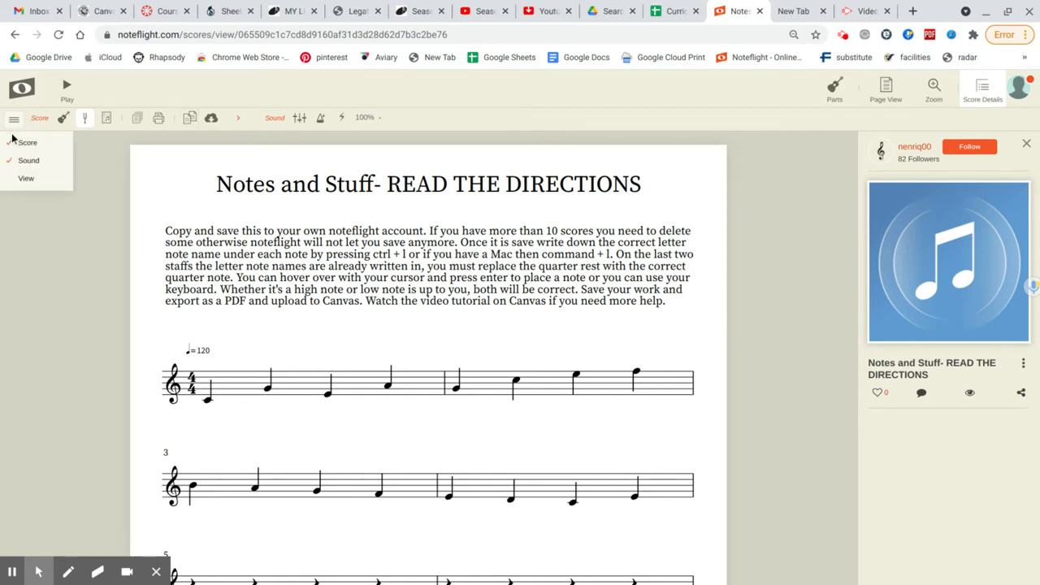
click(21, 147)
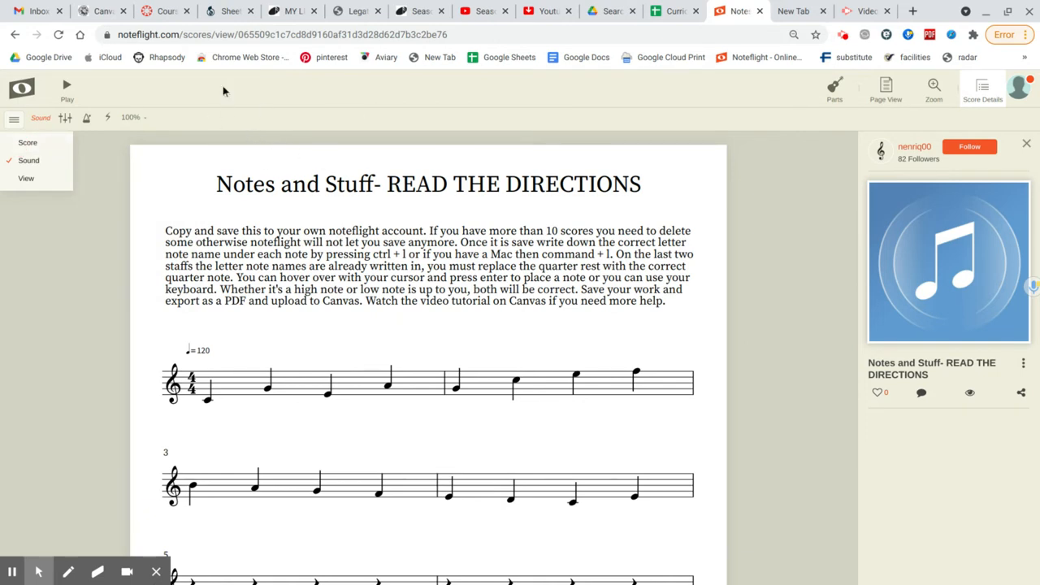
mouse_move(56, 147)
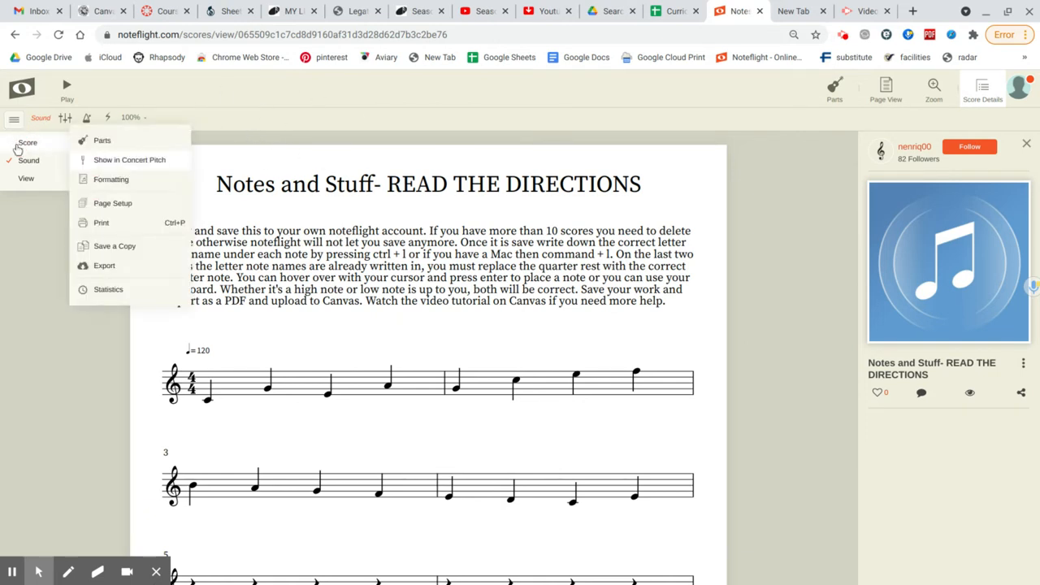
click(24, 148)
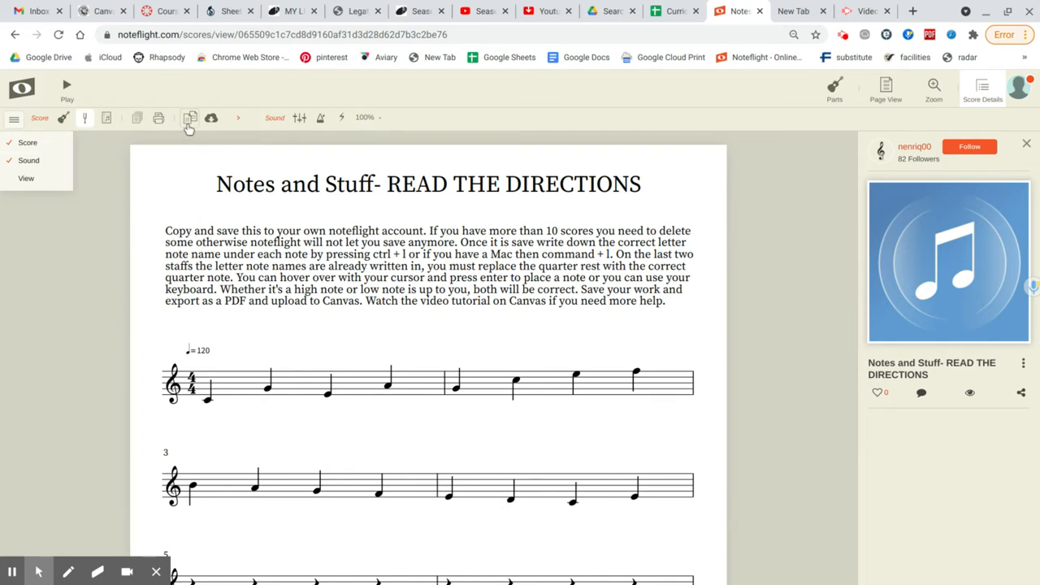
Save a copy of the worksheet score to the signed-in account.
click(17, 121)
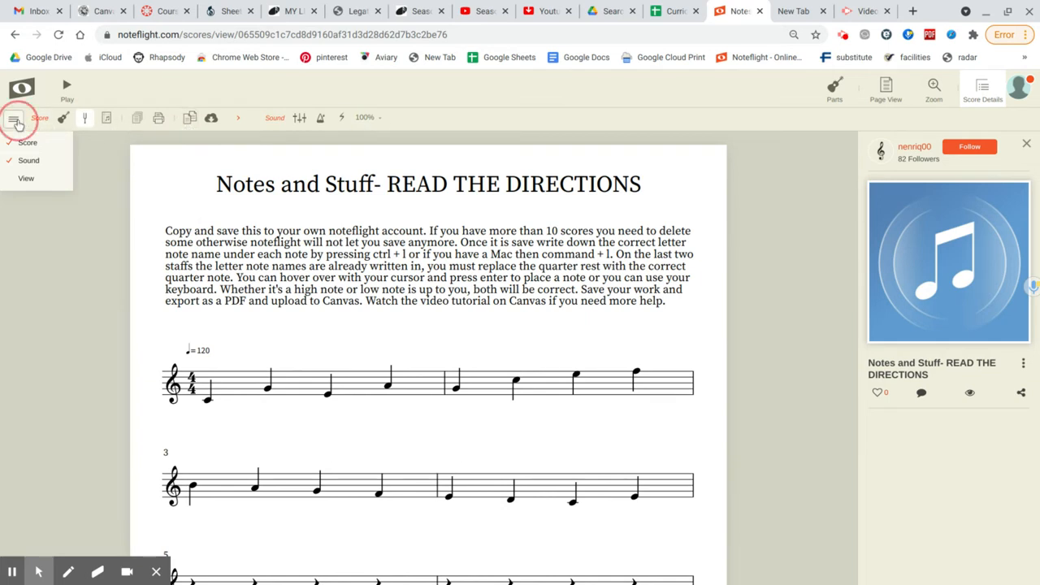
click(190, 119)
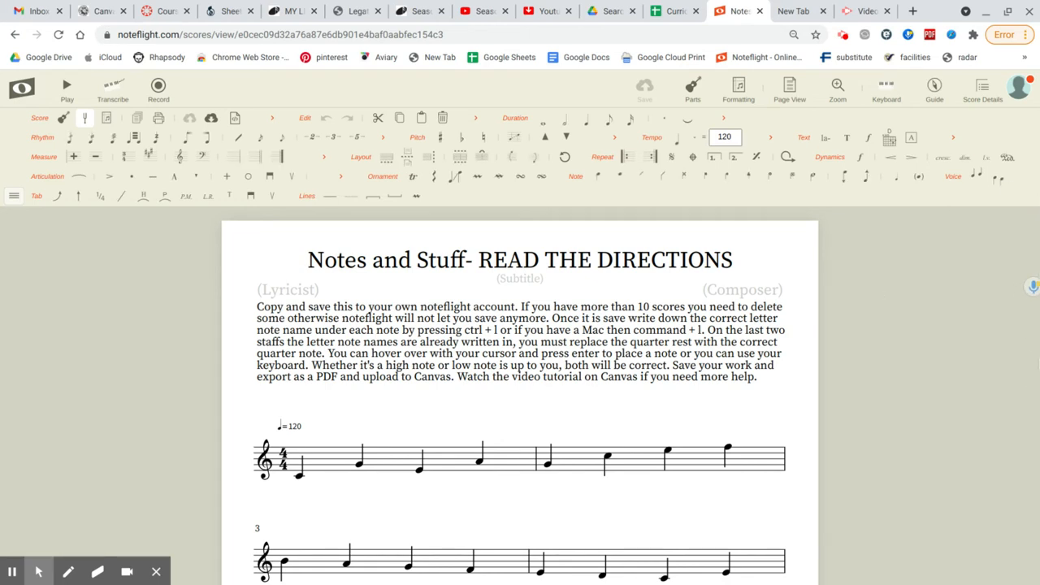
click(300, 477)
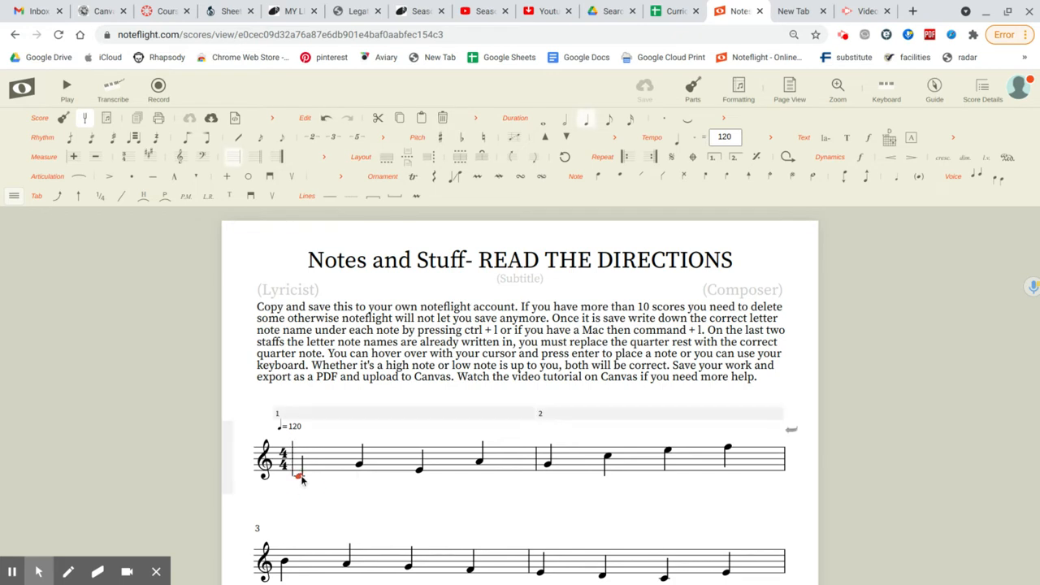
click(467, 532)
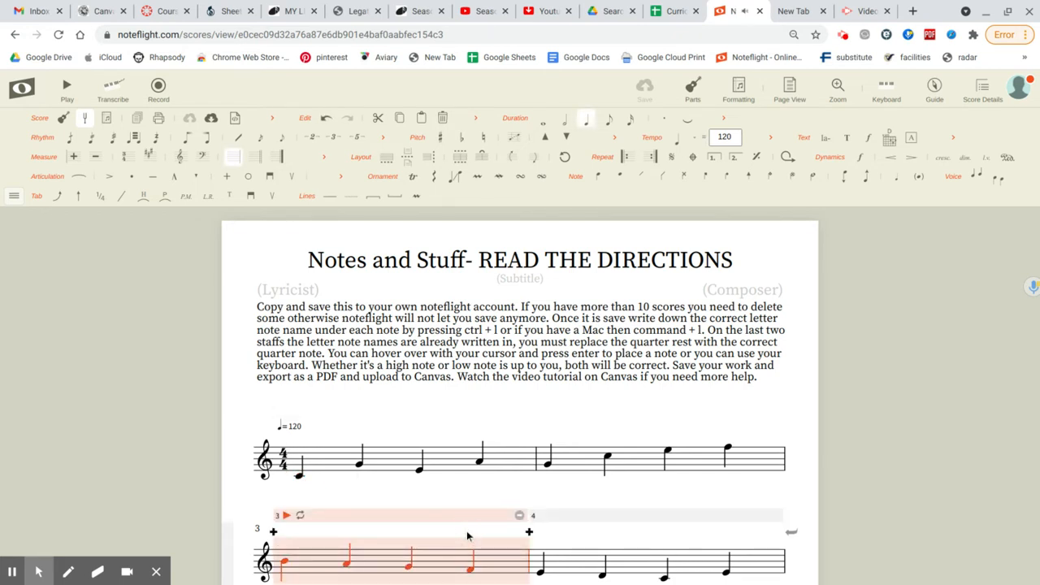
click(449, 419)
click(300, 502)
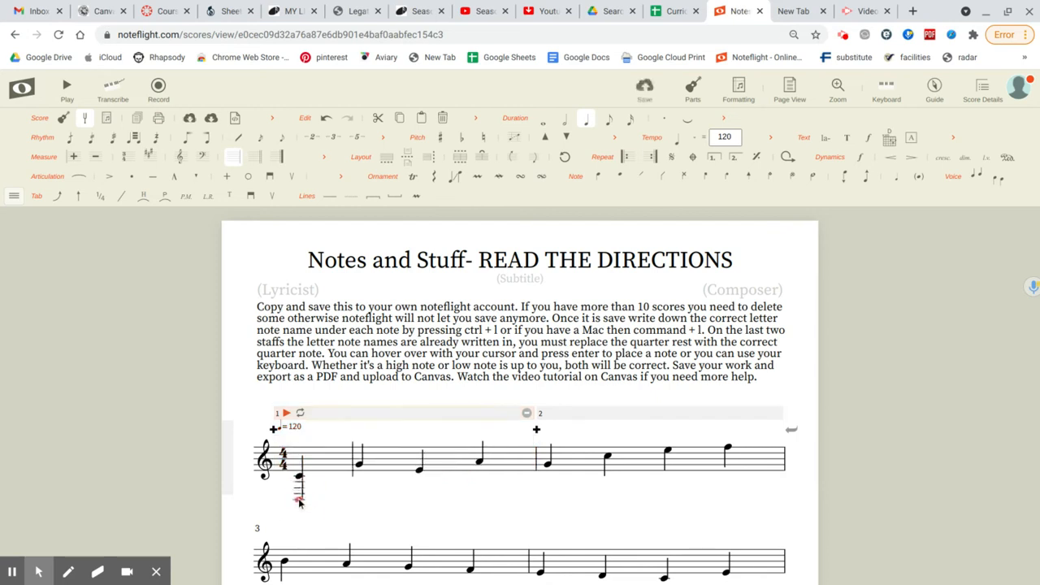
key(ctrl+z)
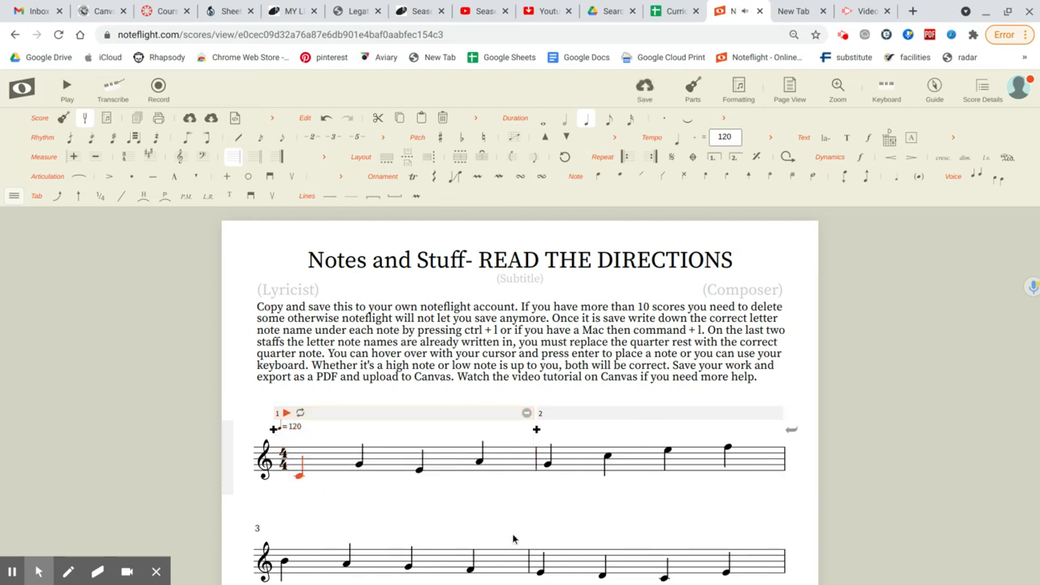
Add the letter name "c" as a lyric under the first note of measure 1.
key(ctrl+l)
text(c)
key(space)
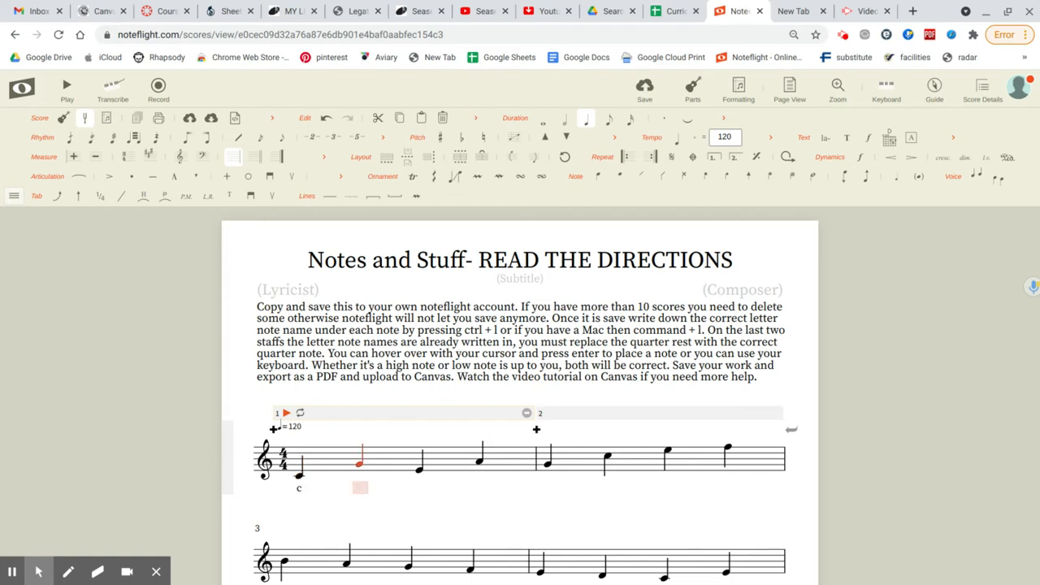
Step through the lyric positions of the following notes up to the prefilled letters on the third staff, leaving them unedited.
key(space)
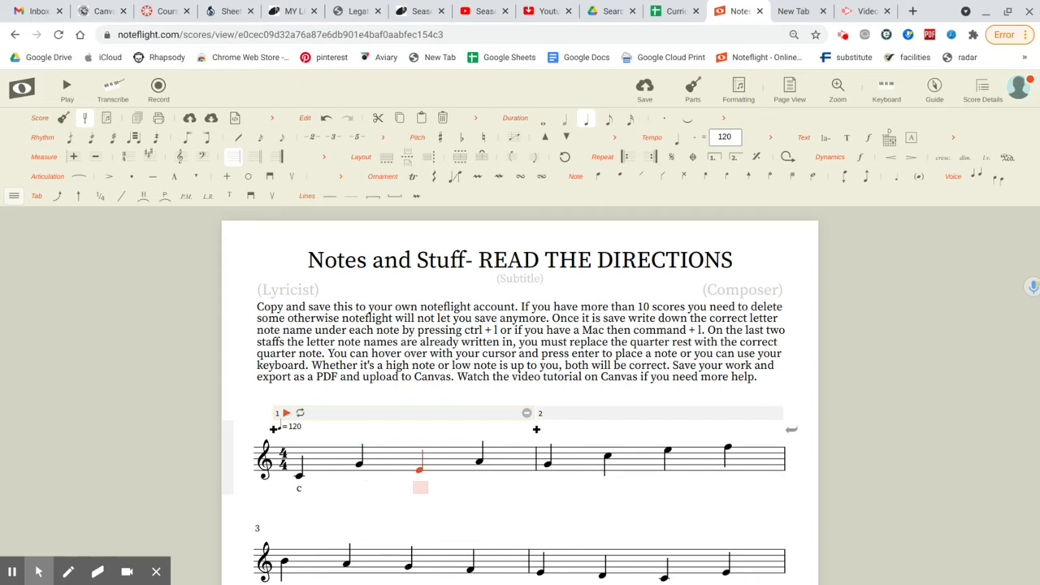
key(space)
key(space)
key(space)
key(space)
key(space)
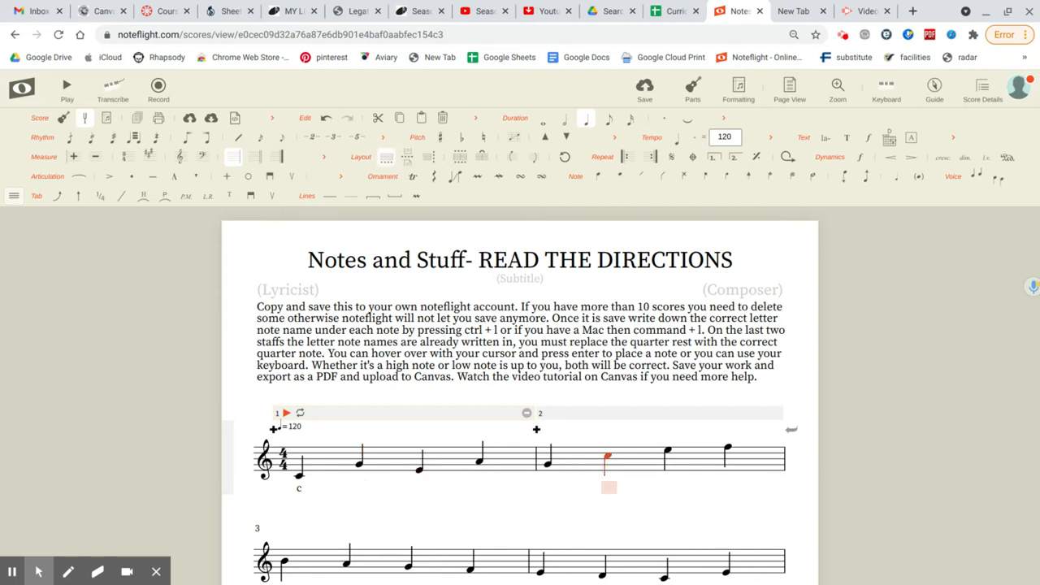
key(space)
key(space)
key(space)
key(space)
key(space)
key(space)
key(space)
key(space)
key(ctrl+minus)
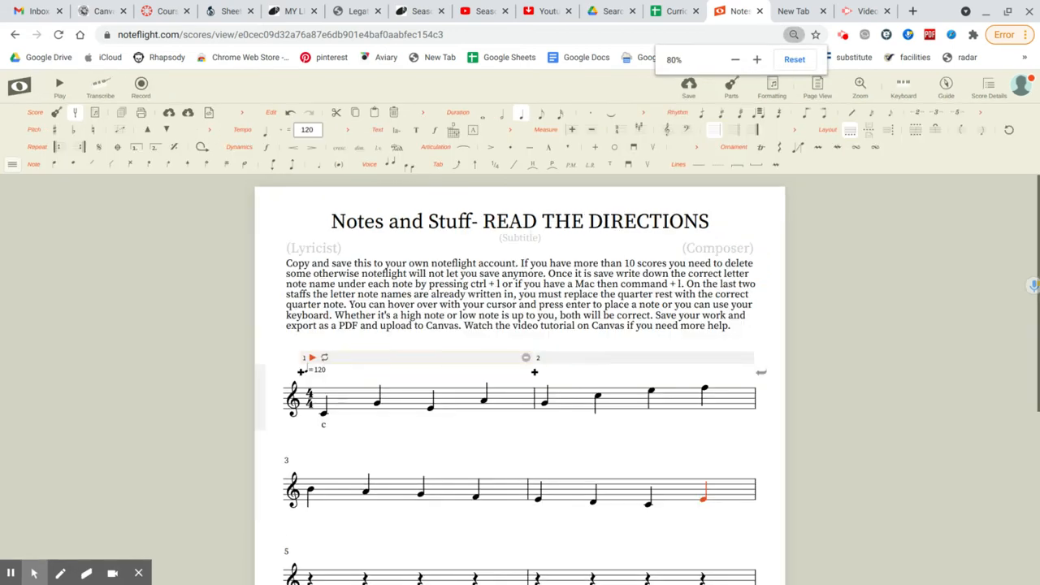
key(ctrl+minus)
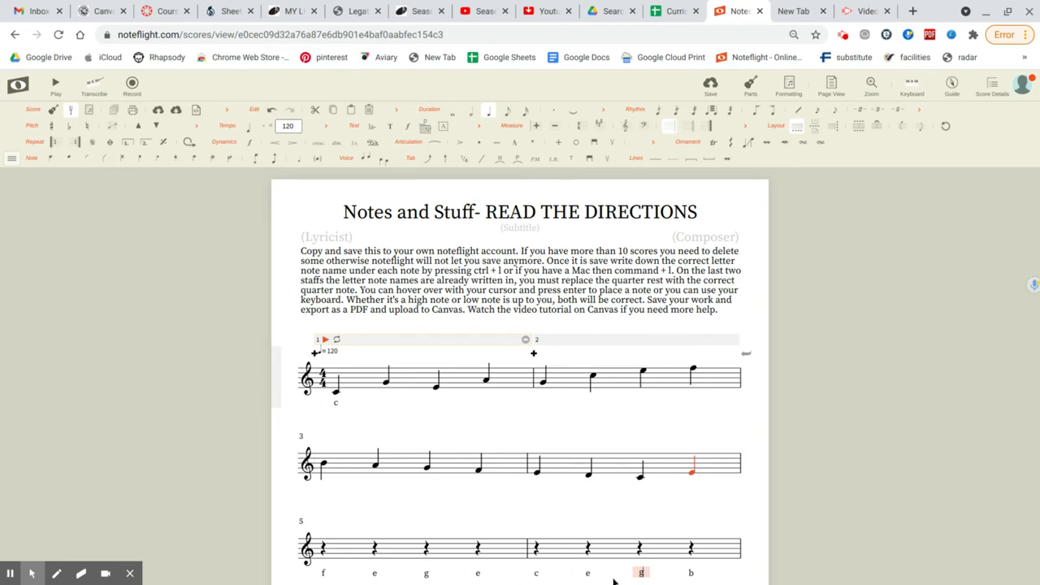
click(763, 442)
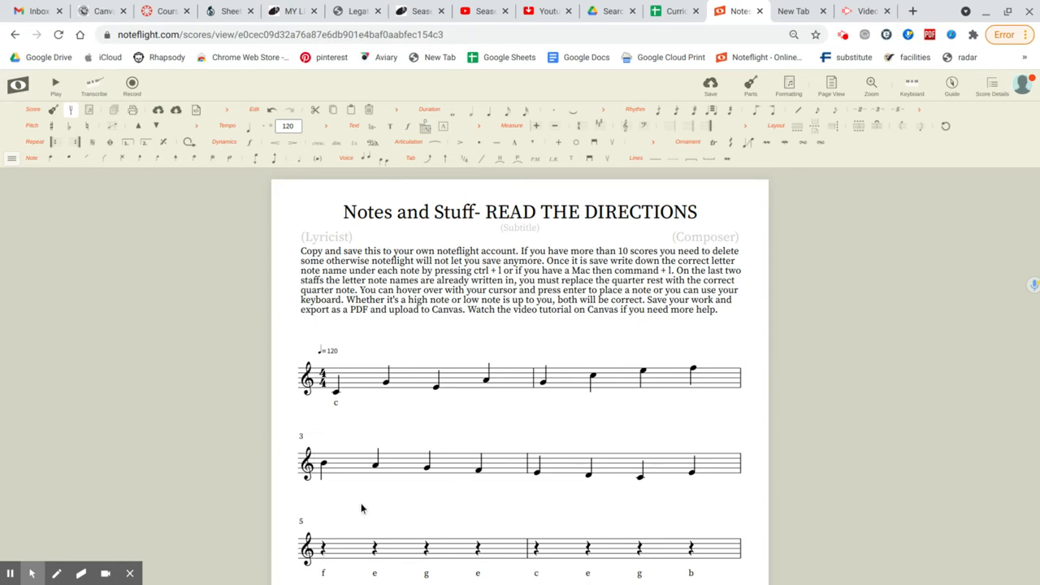
Replace the first quarter rest of measure 5 with a quarter note F and raise it one octave.
click(324, 551)
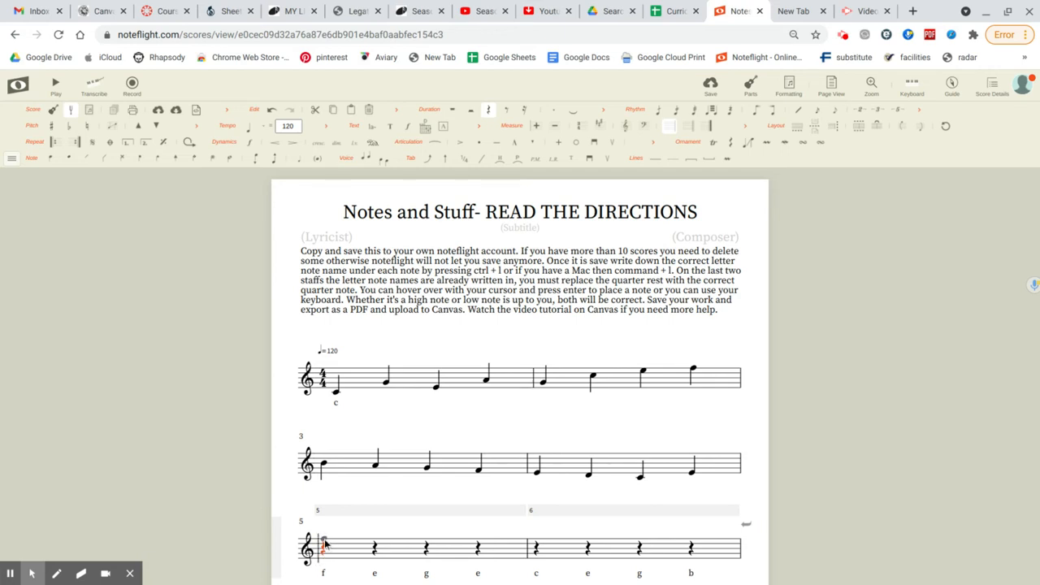
click(324, 543)
key(f)
click(378, 514)
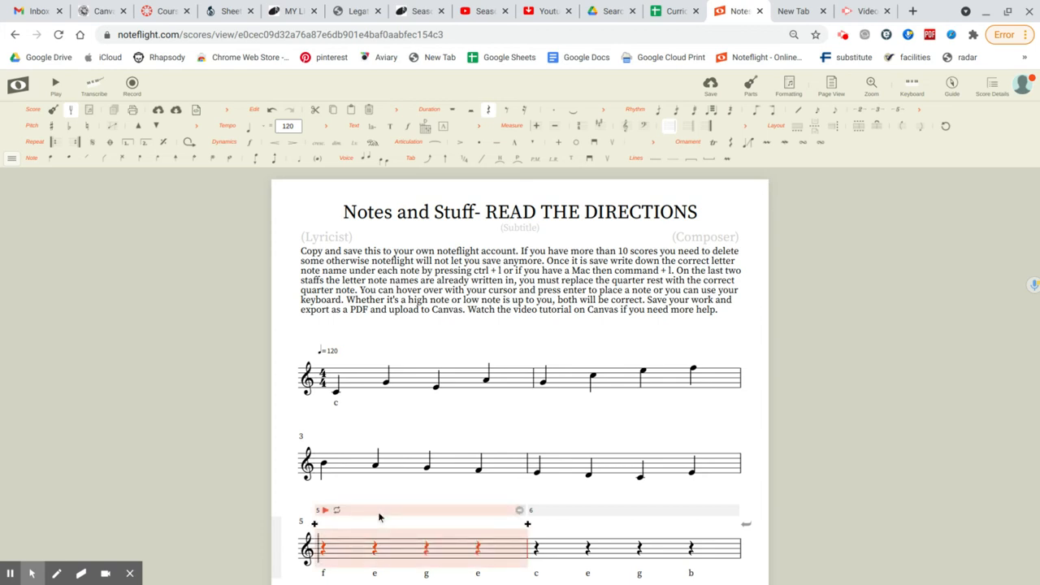
click(363, 536)
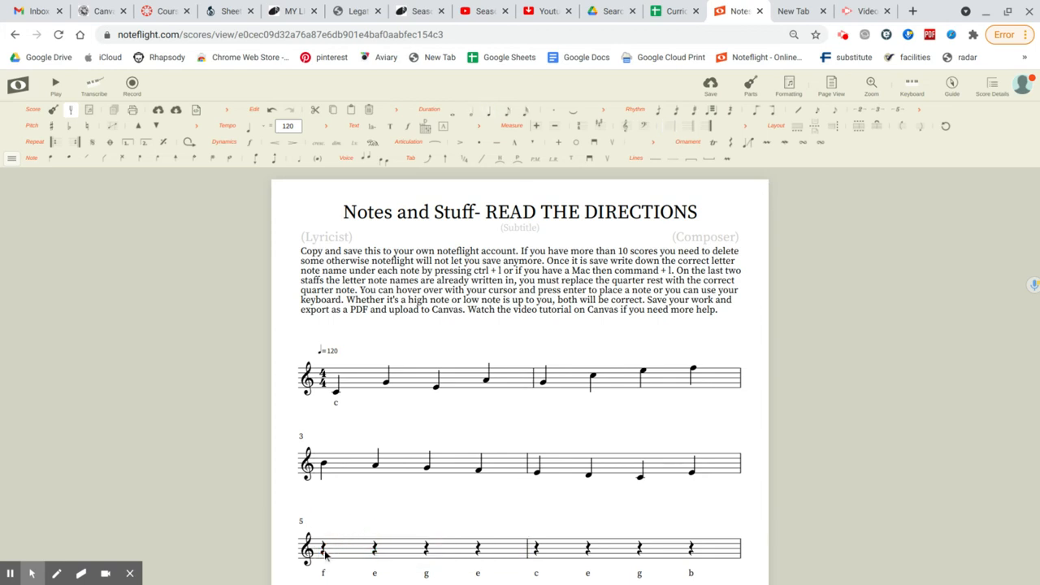
key(f)
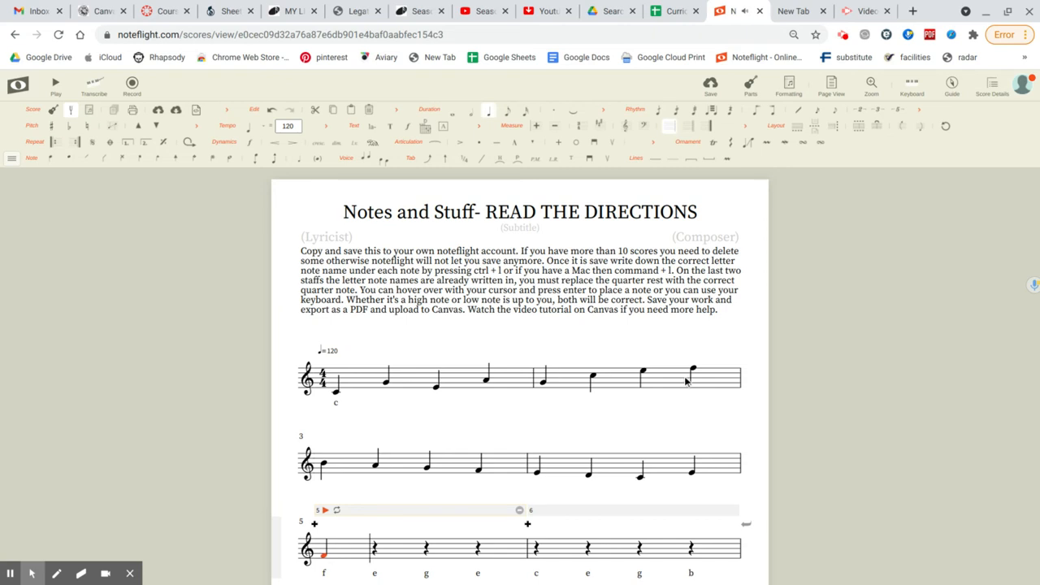
key(ctrl+Up)
Step through the remaining rests of measures 5 and 6 to the first rest of measure 7.
key(Right)
key(Right)
key(Right)
key(Right)
key(Right)
key(Right)
key(Right)
key(Right)
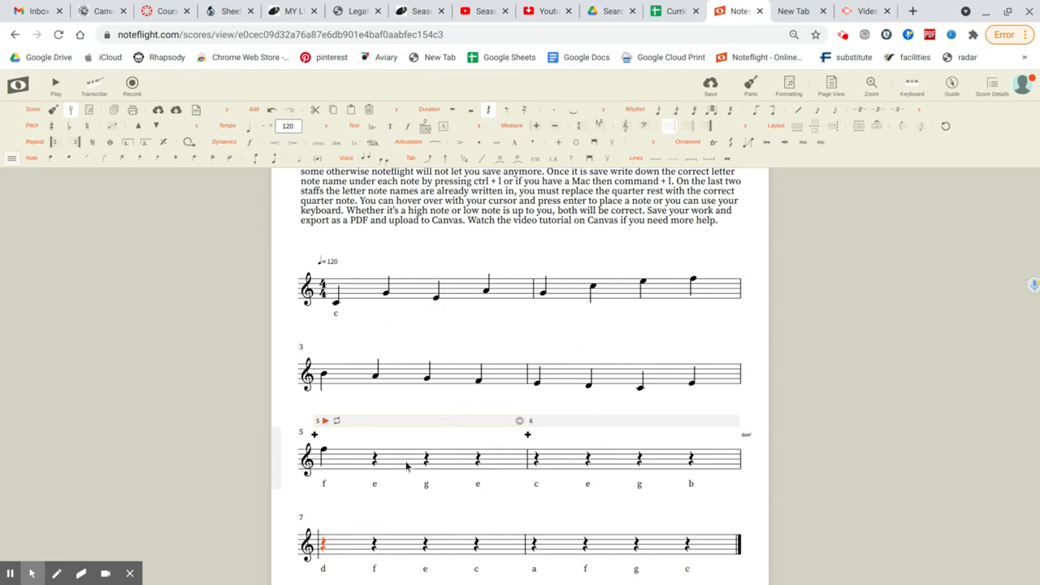
Save the score and export it as a Full Score PDF download.
click(711, 85)
click(11, 160)
mouse_move(16, 179)
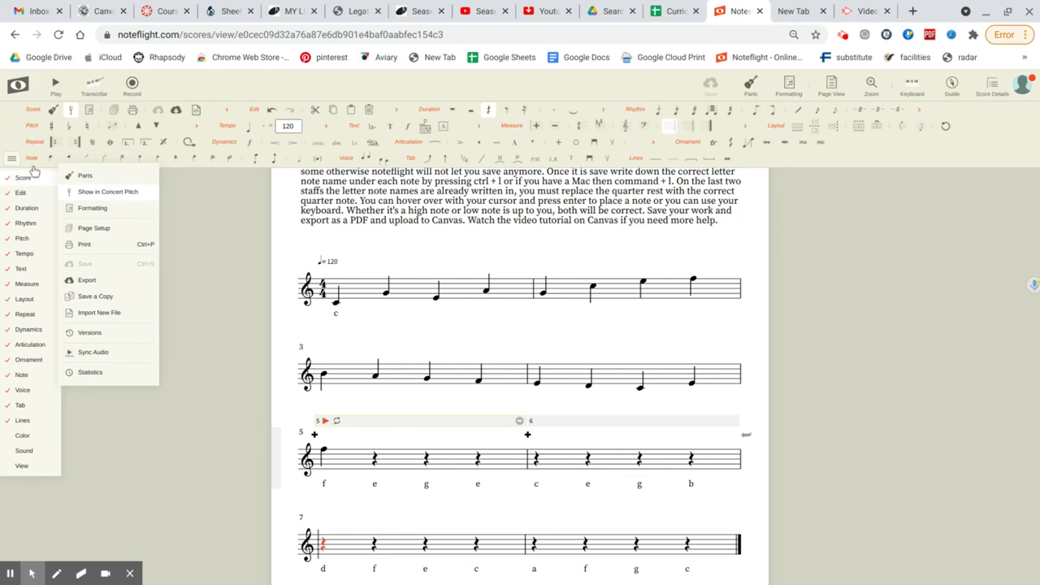
click(12, 161)
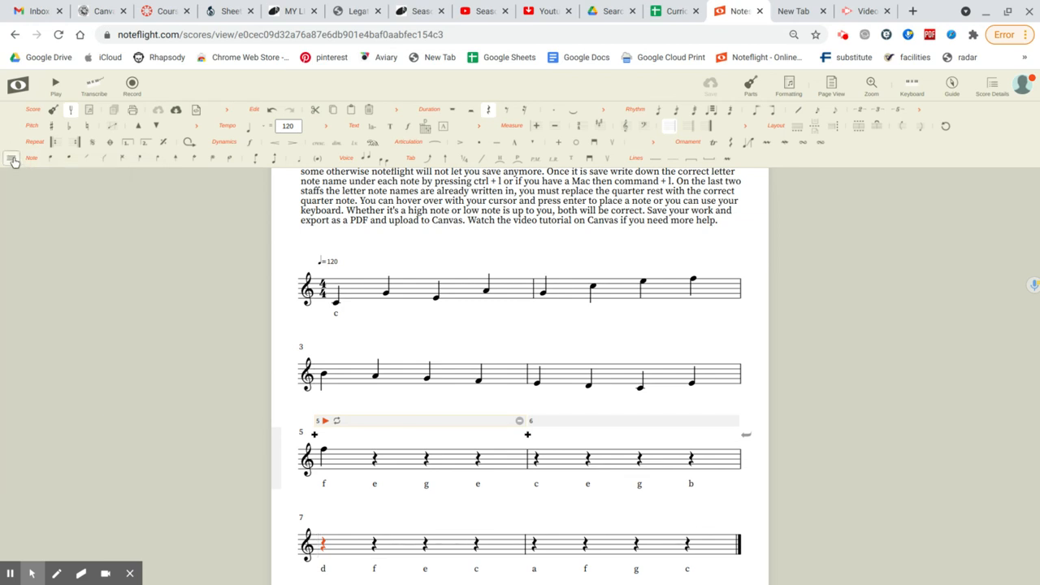
click(177, 110)
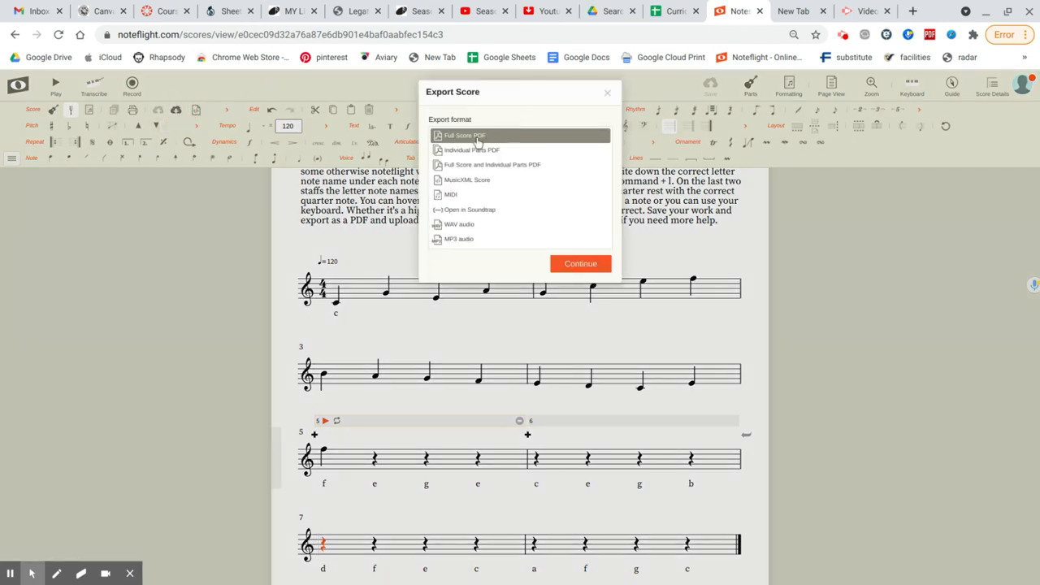
click(577, 265)
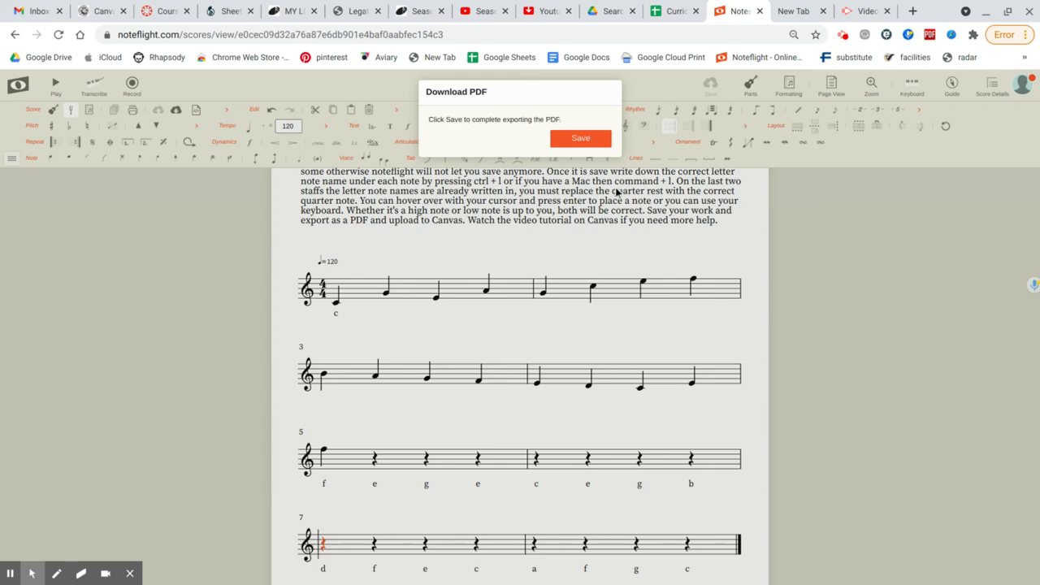
click(590, 144)
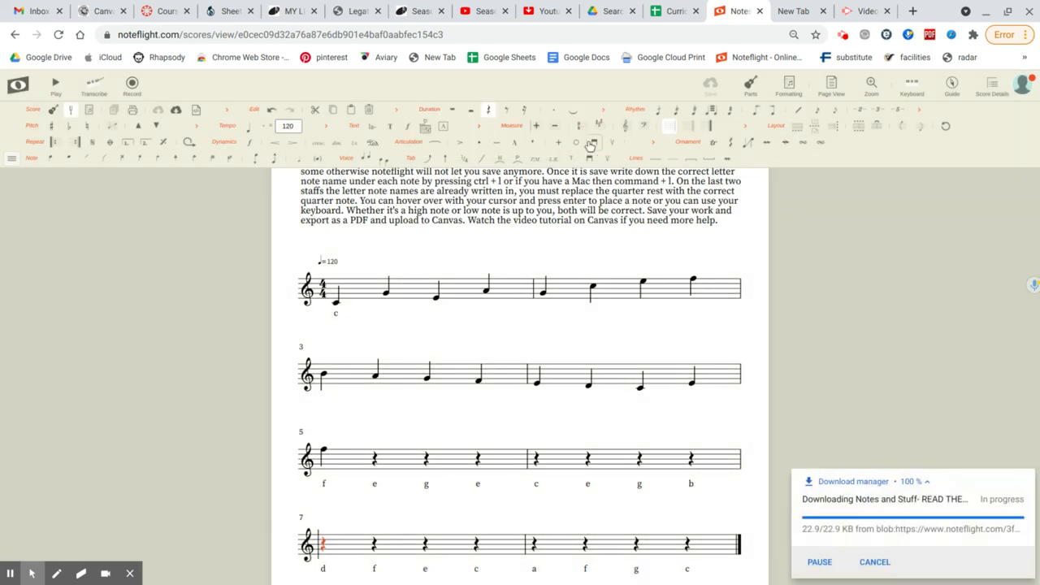